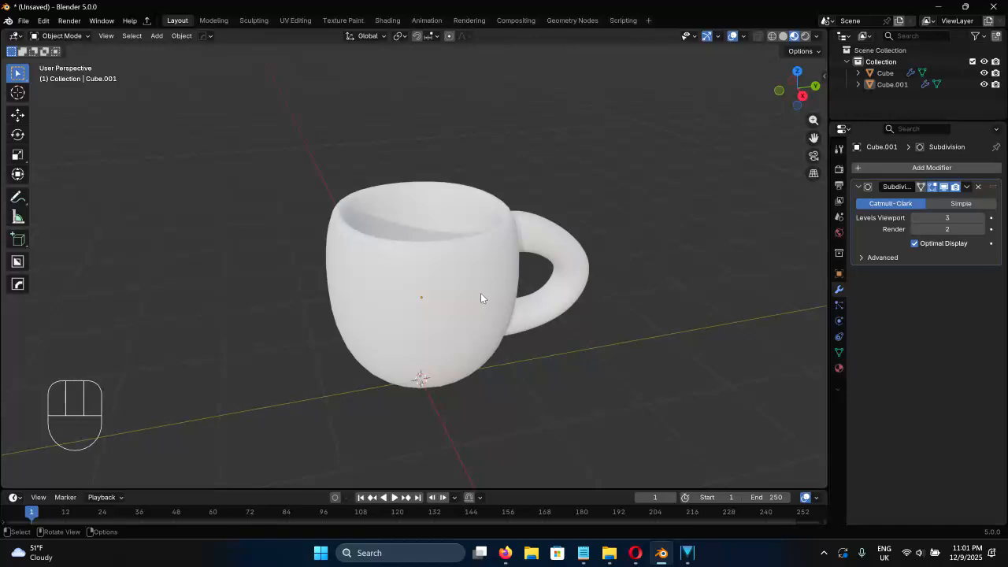
Step: Delete the existing mug body and its handle from the scene
middle_drag(495, 301, 513, 316)
drag(632, 398, 402, 237)
key(x)
click(372, 214)
Step: Create a new file with the default scene, discarding the unsaved changes
click(23, 21)
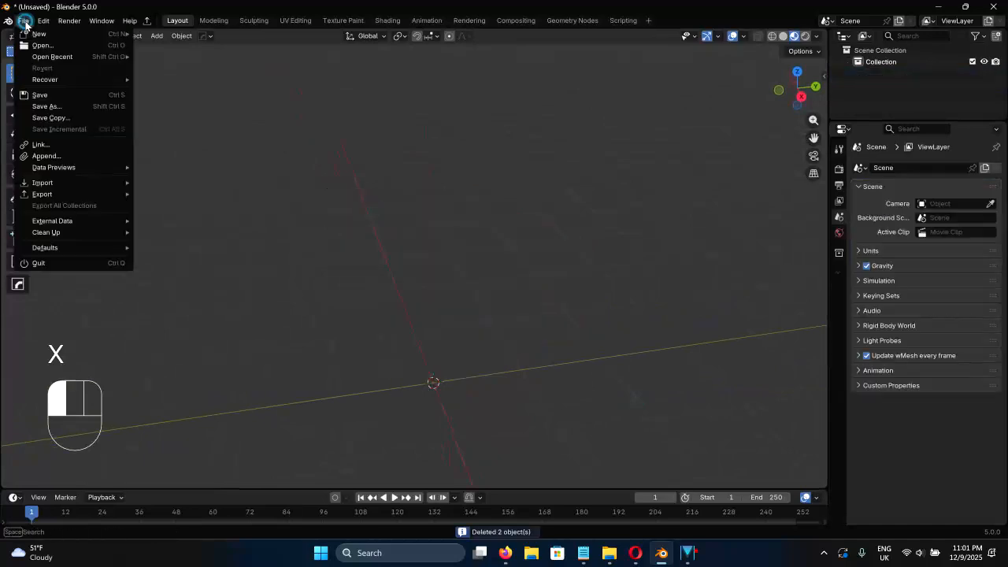
mouse_move(34, 34)
click(167, 33)
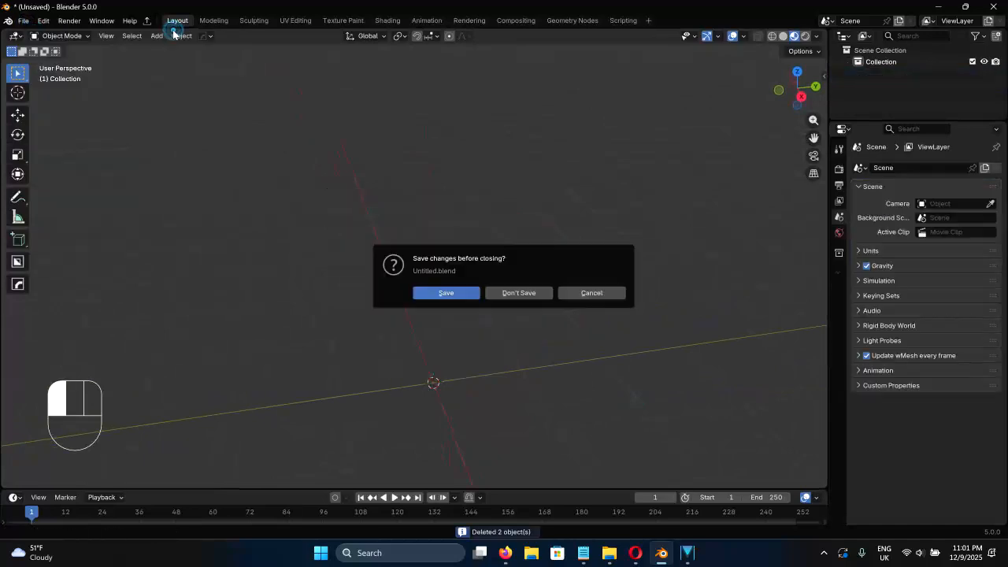
click(518, 295)
Step: Delete the default light and camera, leaving only the cube in the scene
shift+middle_drag(475, 254, 498, 286)
drag(593, 182, 486, 68)
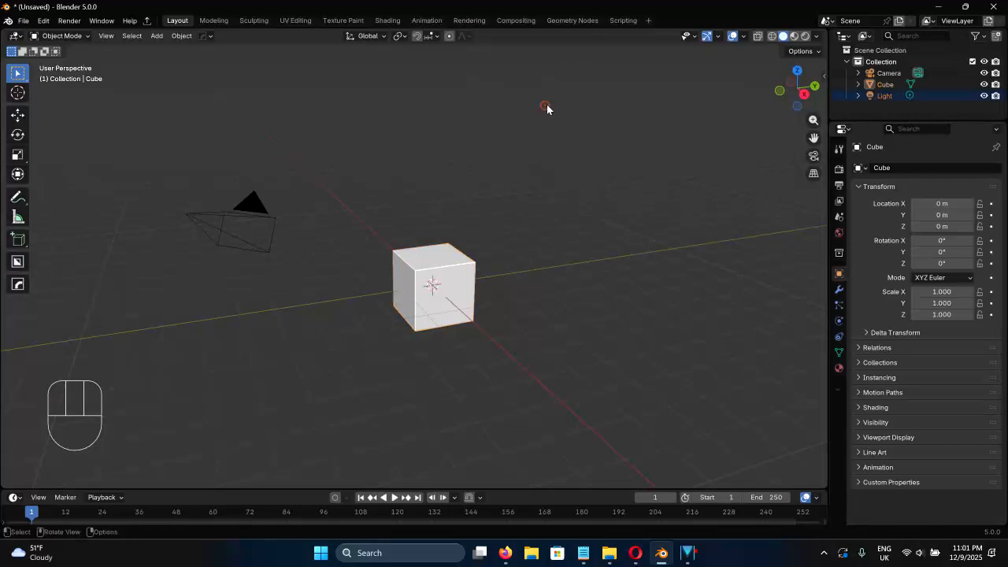
key(x)
click(543, 105)
click(321, 282)
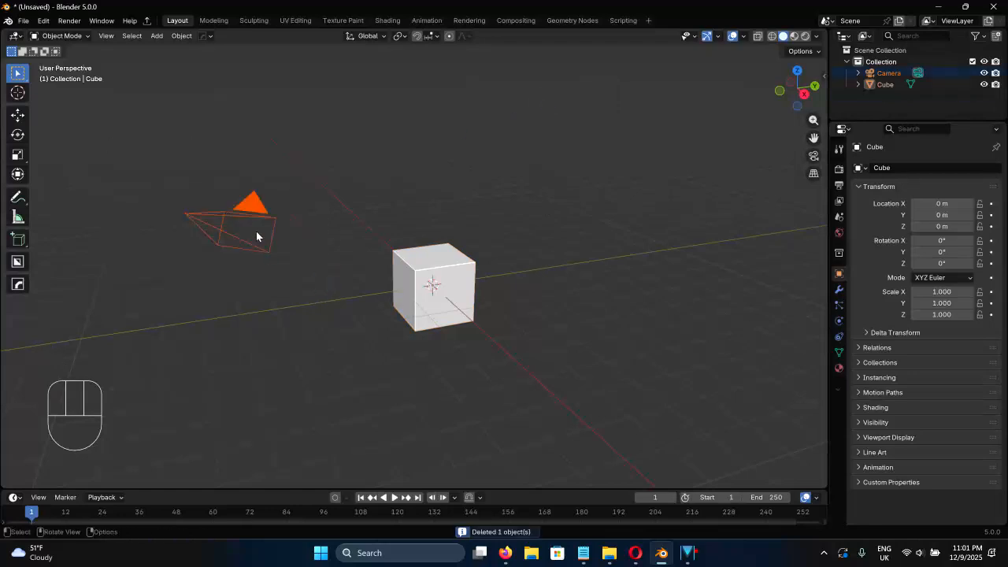
key(x)
click(255, 234)
Step: Raise the cube about 1 m along the Z axis in right view so its base sits on the ground line
click(426, 272)
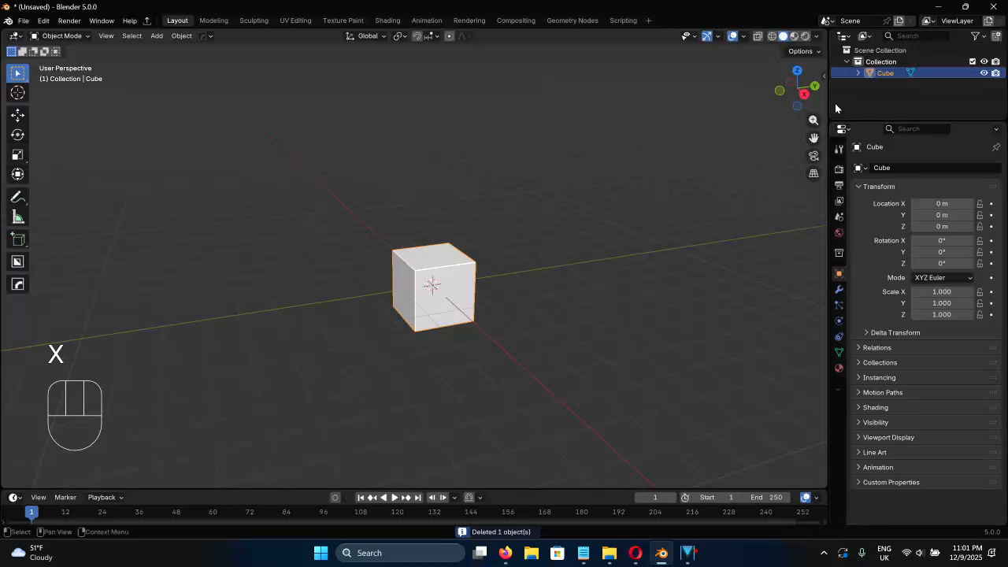
click(803, 96)
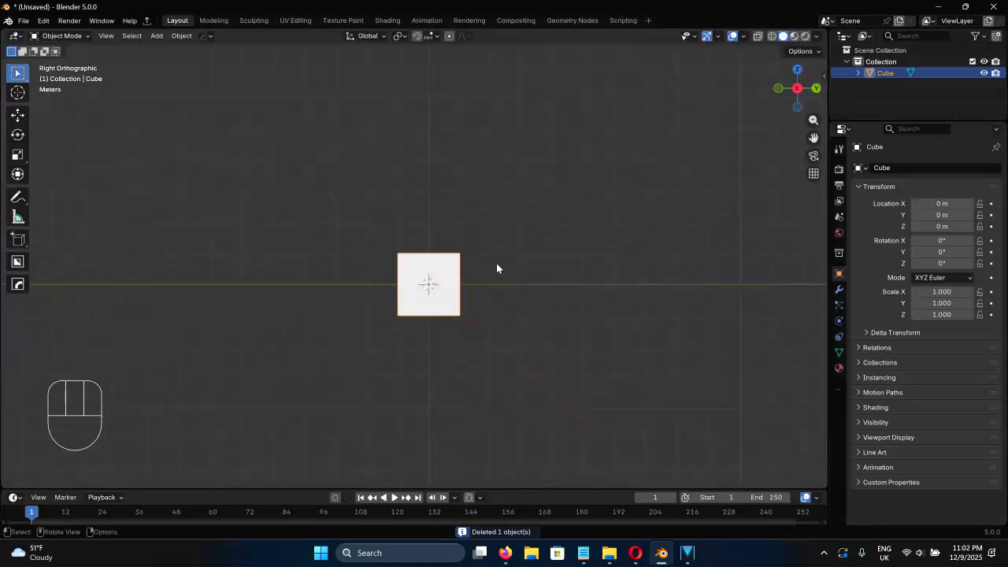
scroll(457, 312, up, 5)
shift+middle_drag(452, 321, 446, 289)
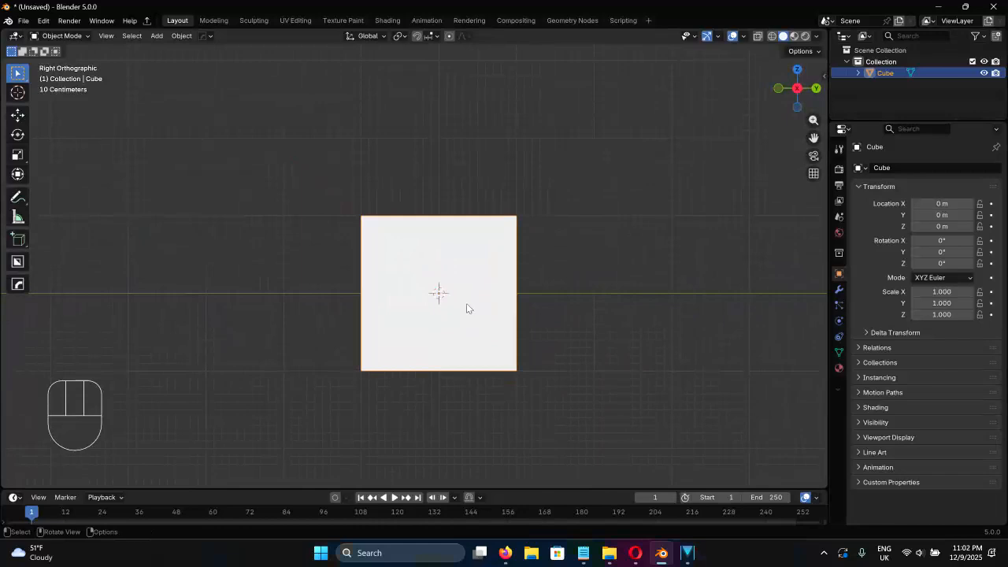
key(g)
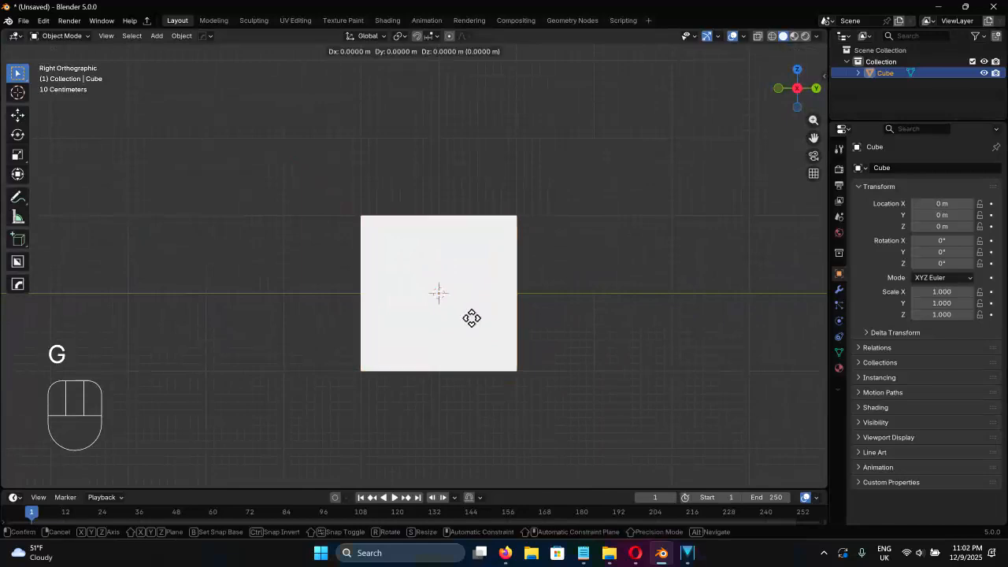
key(z)
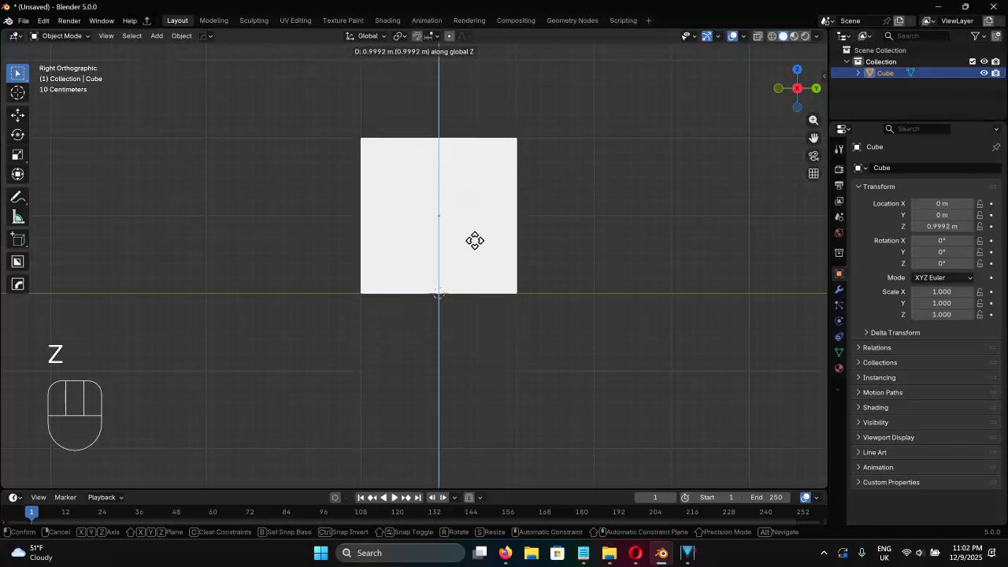
click(471, 238)
Step: Inset the cube's top face by about 0.35 m in Edit Mode
middle_drag(474, 270, 514, 315)
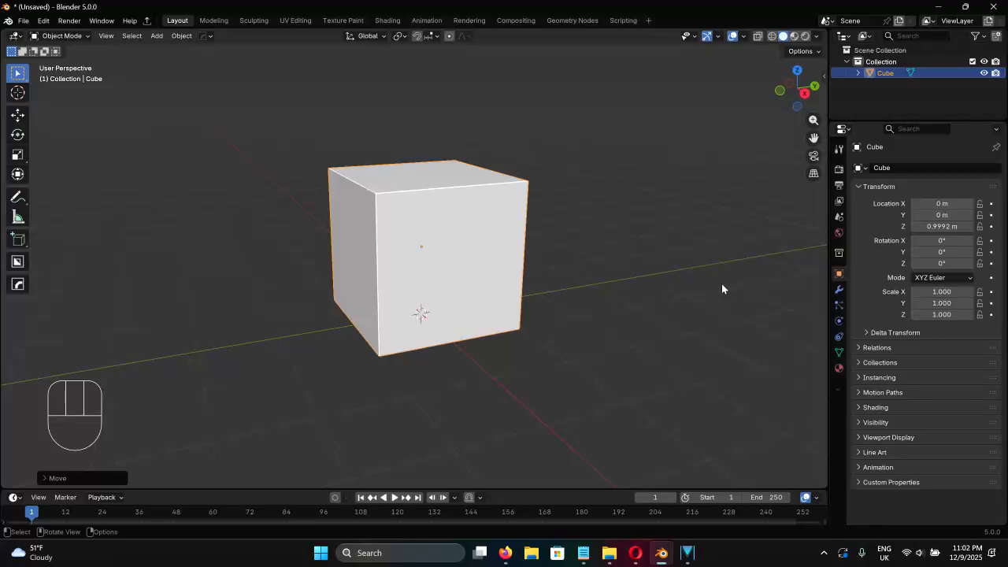
middle_drag(452, 198, 536, 247)
key(Tab)
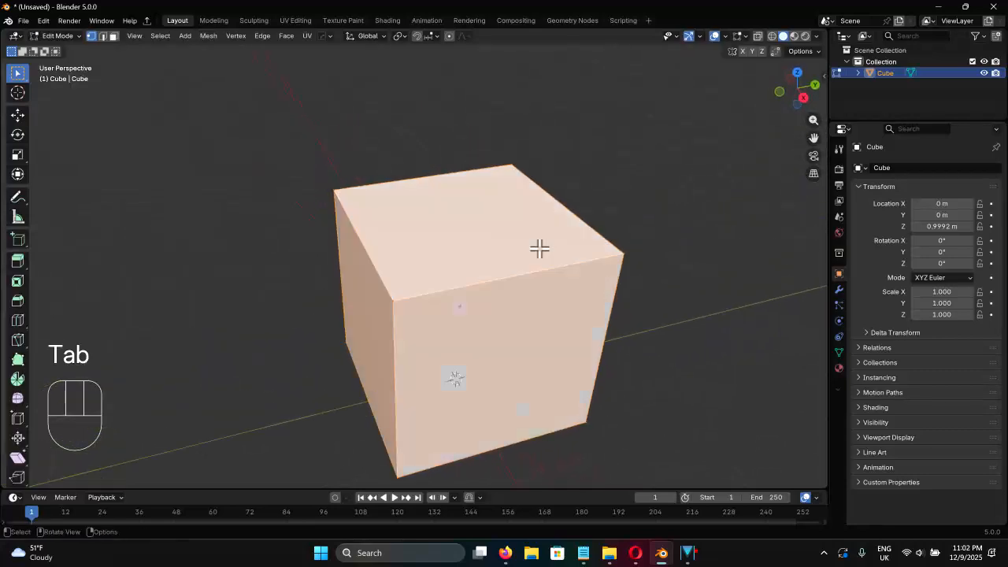
key(3)
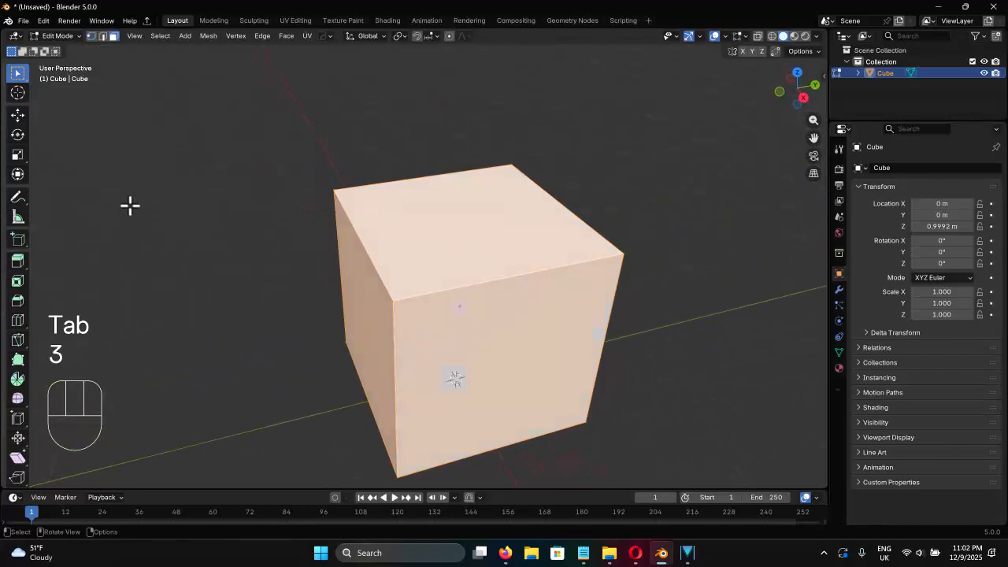
click(469, 229)
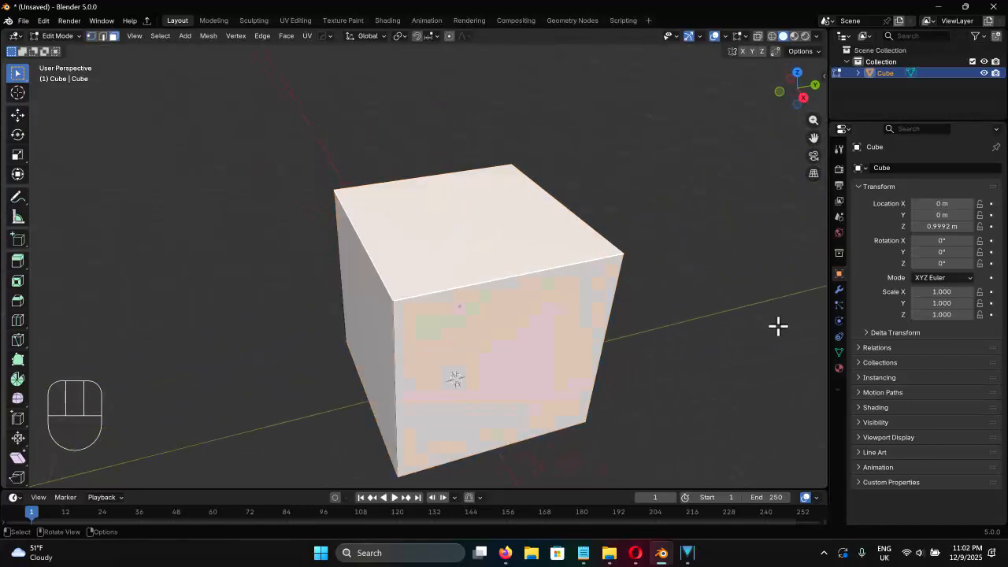
key(i)
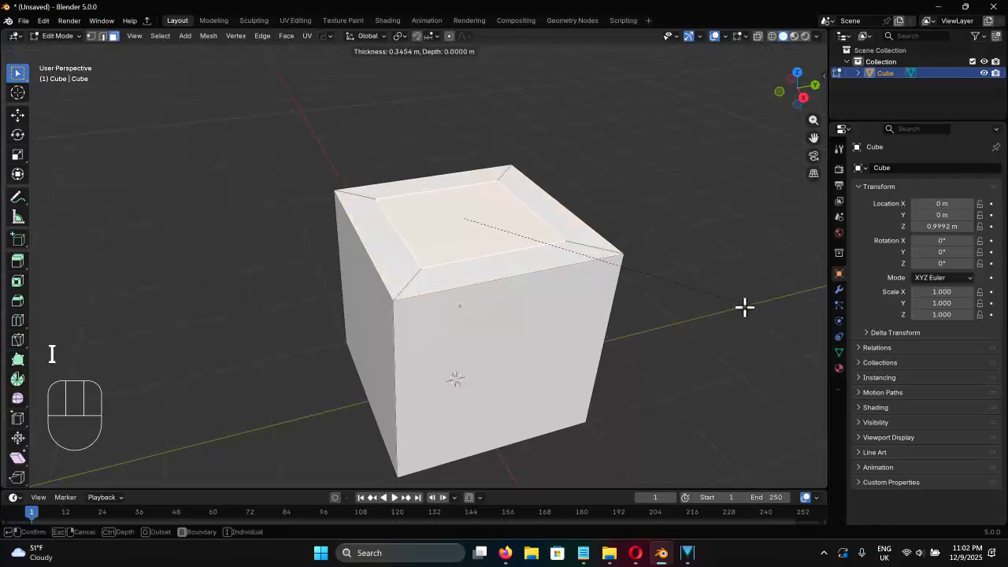
click(744, 307)
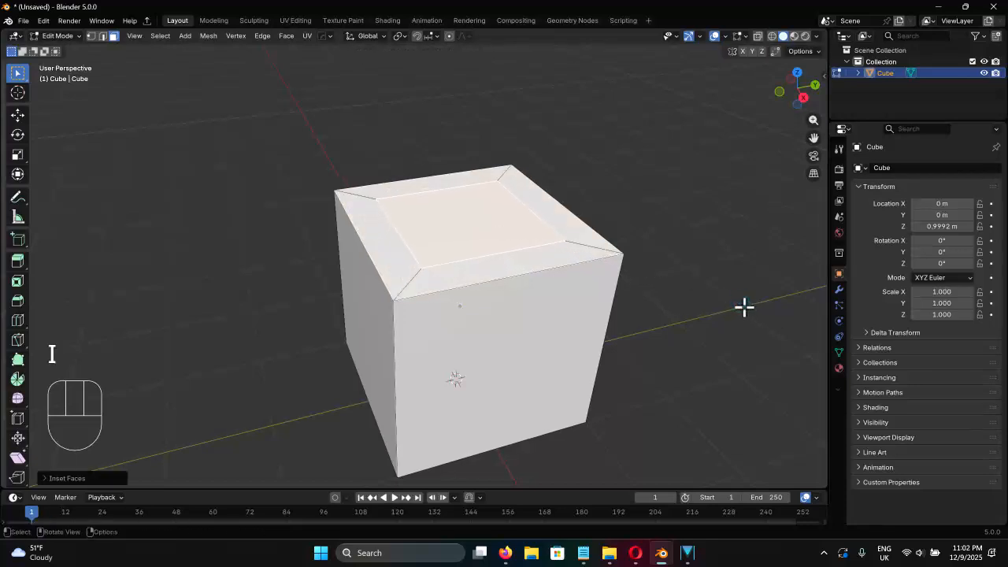
Step: Extrude the inset top face about 1.5 m down into the cube using X-ray view, and return to solid Object Mode
click(761, 37)
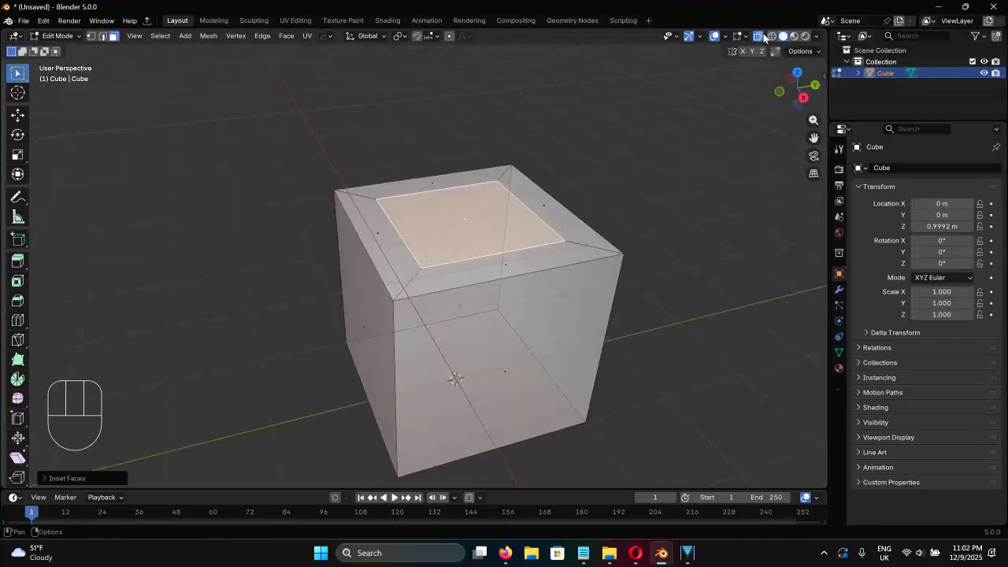
click(805, 100)
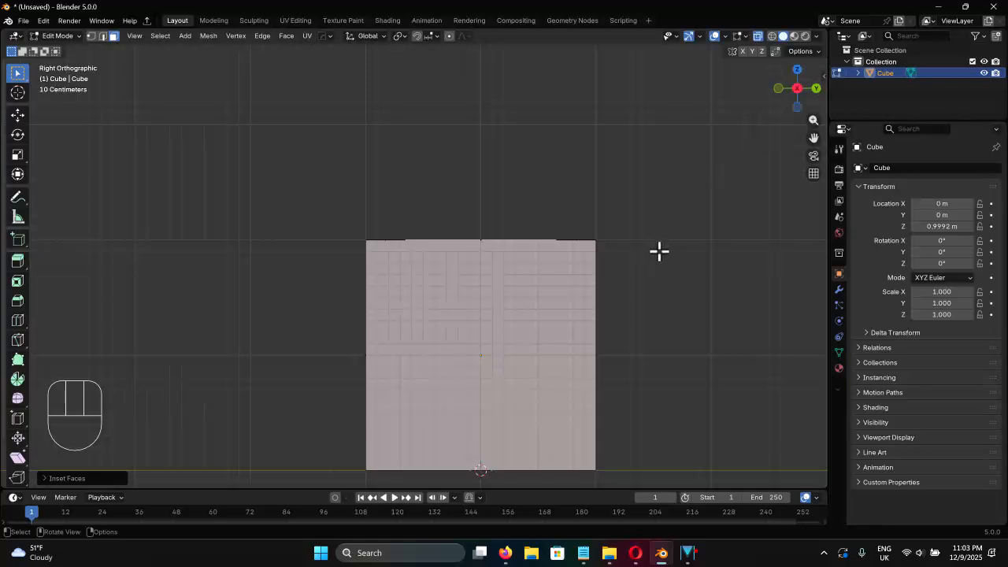
key(e)
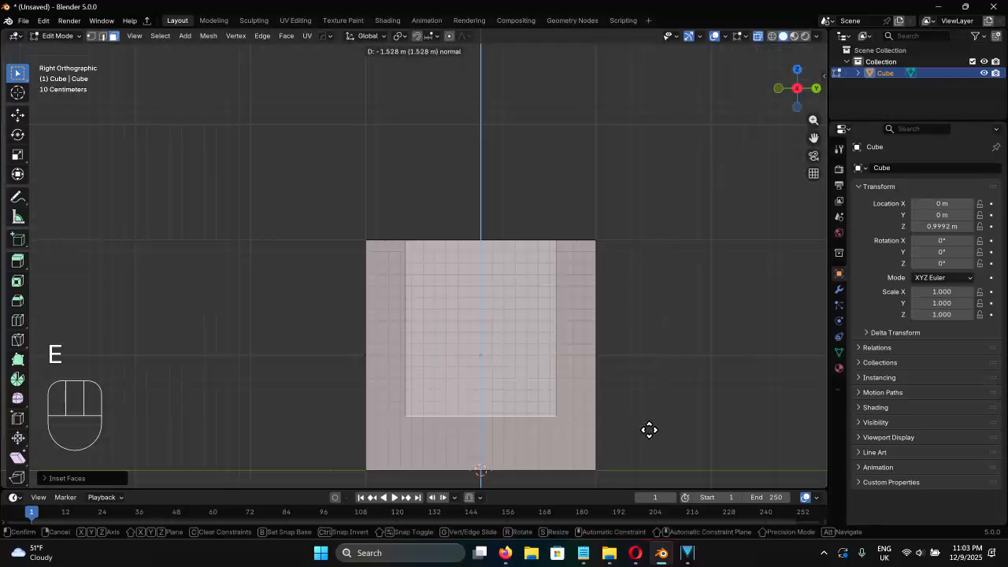
click(651, 424)
shift+middle_drag(651, 424, 636, 350)
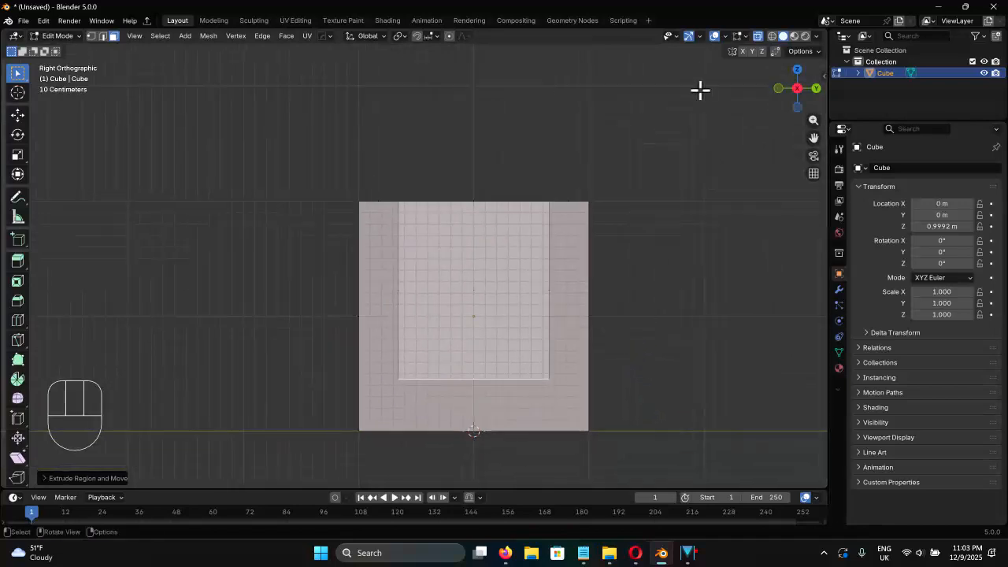
click(758, 35)
middle_drag(647, 179, 638, 200)
key(Tab)
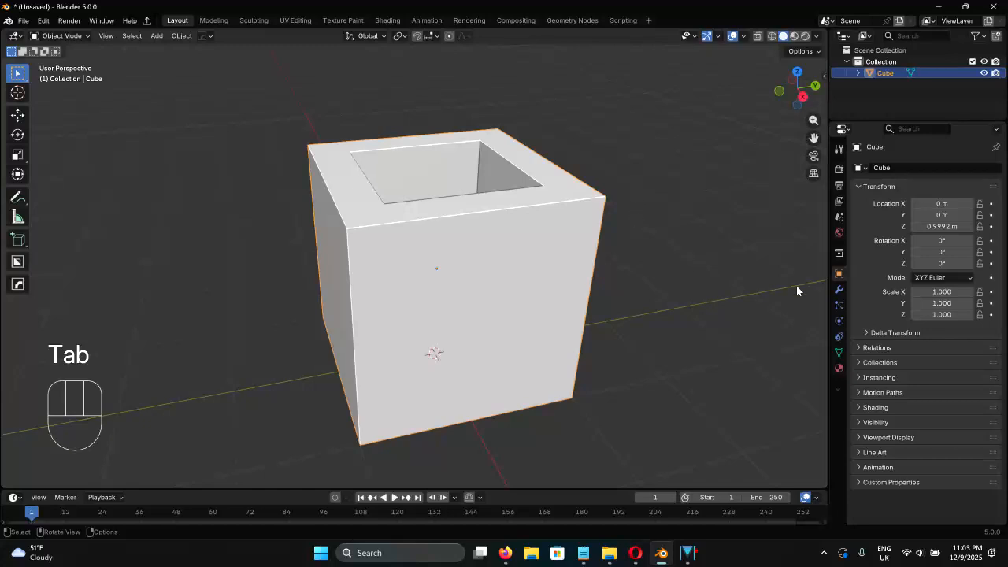
Step: Add a Subdivision Surface modifier with 3 viewport levels to the hollow cube and shade it smooth
click(839, 290)
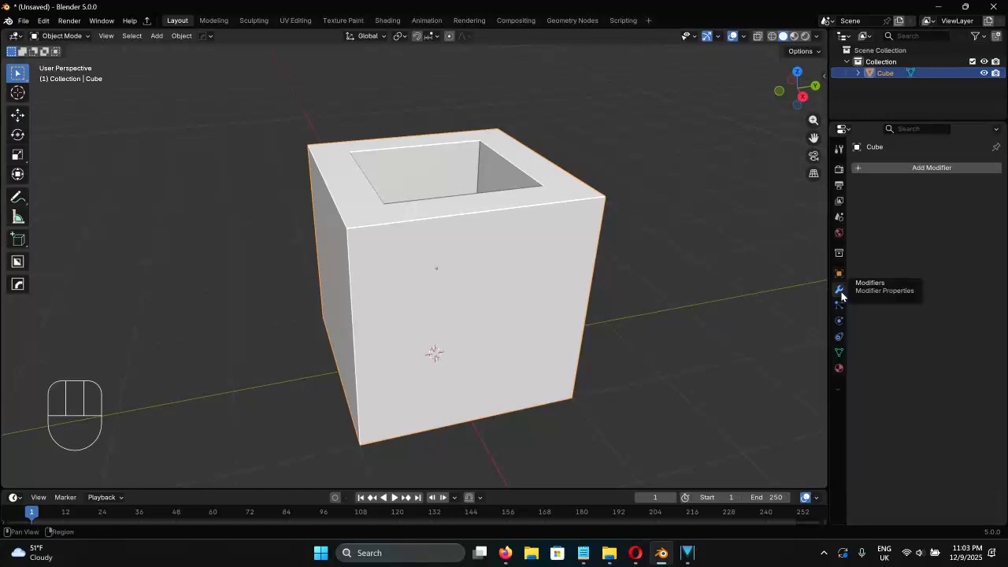
click(908, 168)
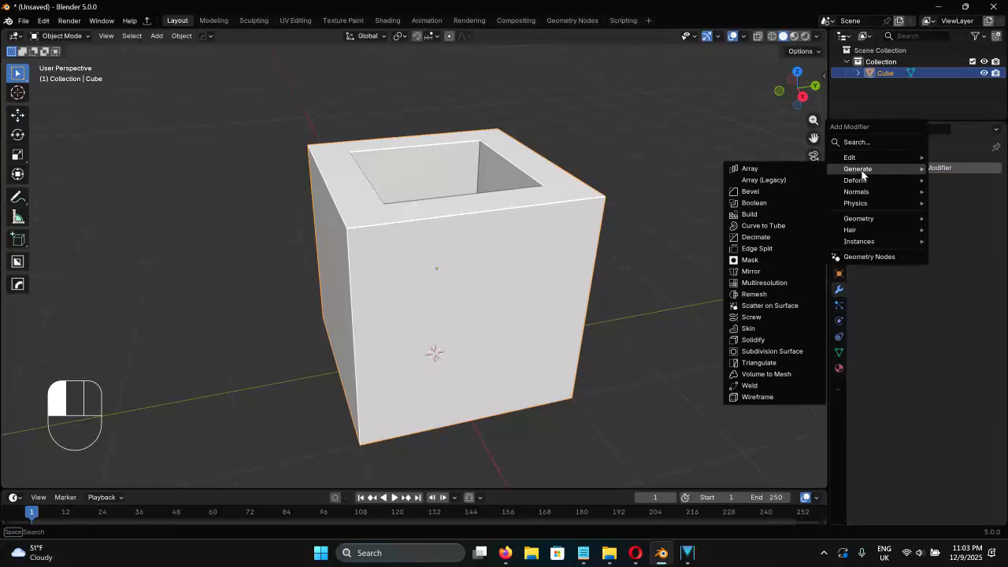
click(785, 352)
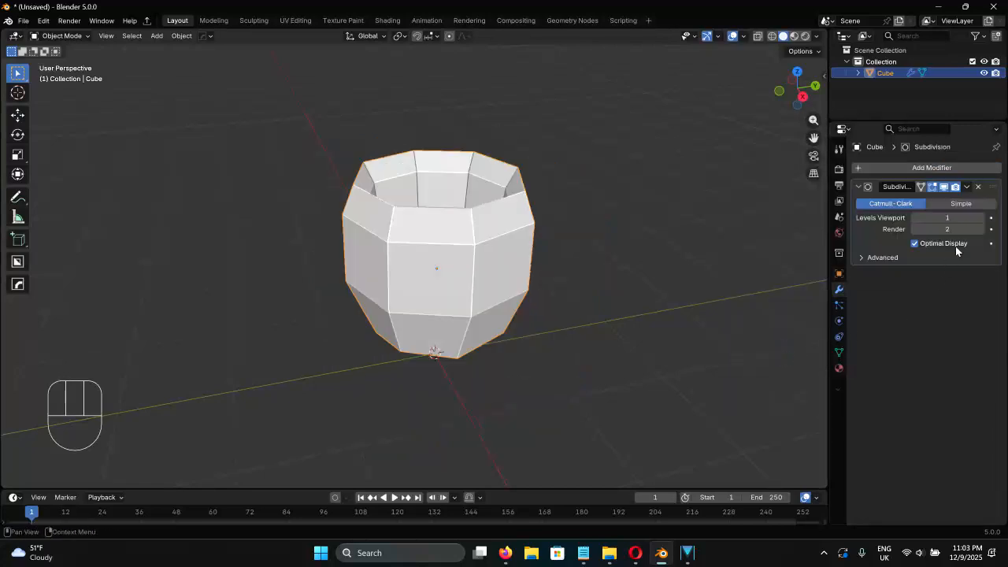
click(981, 220)
click(981, 221)
right_click(429, 228)
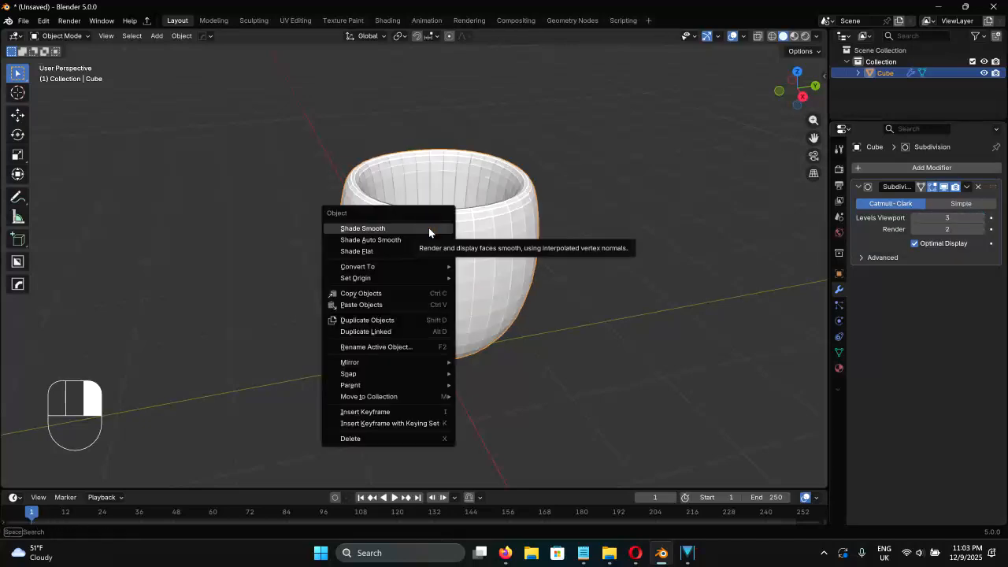
click(354, 229)
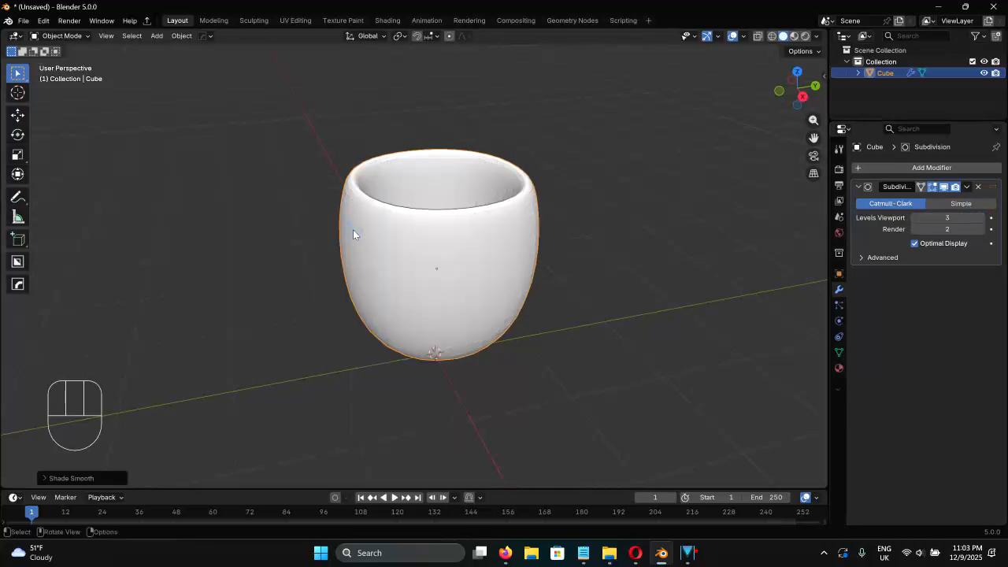
Step: Duplicate the cup cage's outer side face facing positive Y in place and separate the copy into its own object
middle_drag(537, 234, 454, 278)
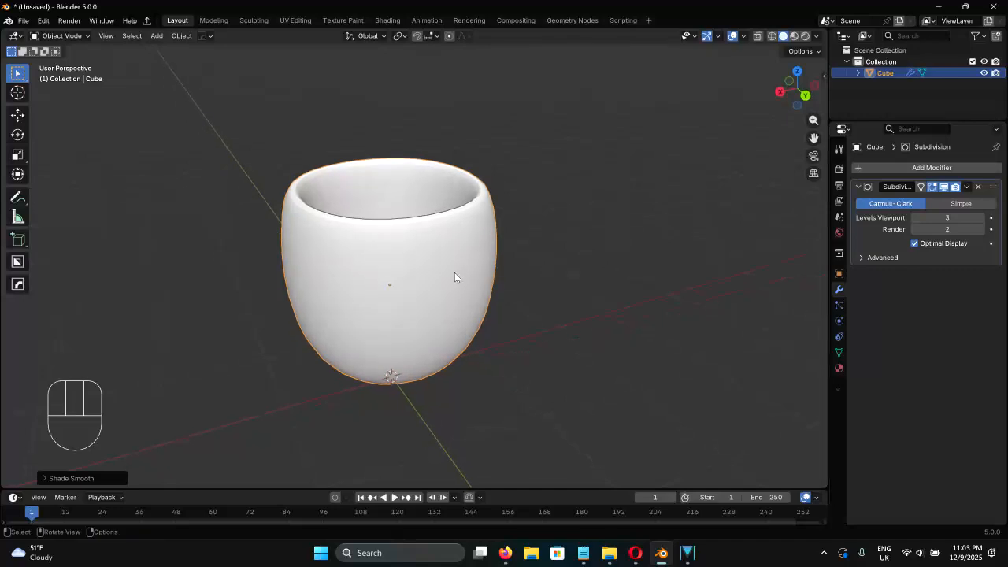
key(Tab)
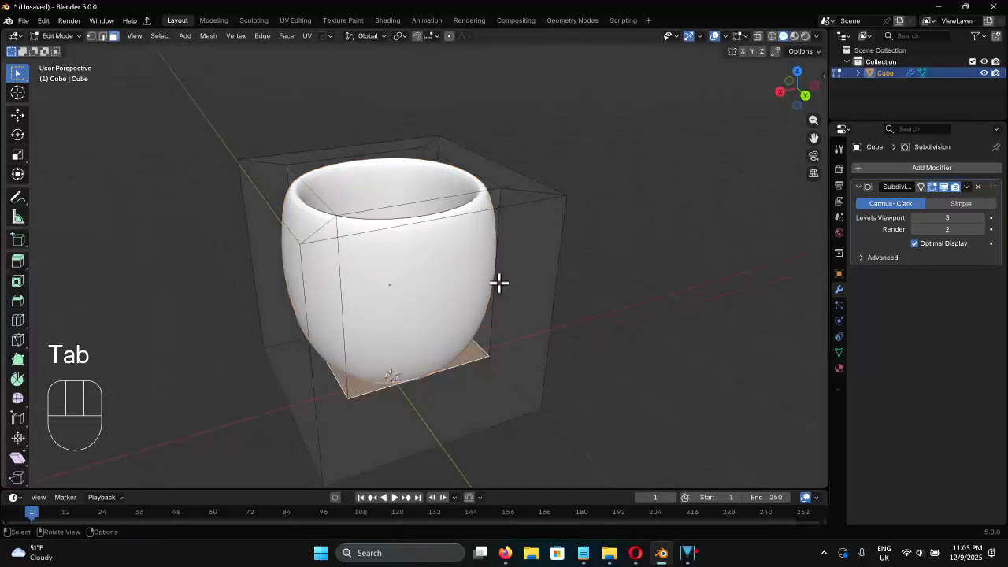
click(531, 302)
middle_drag(509, 286, 551, 309)
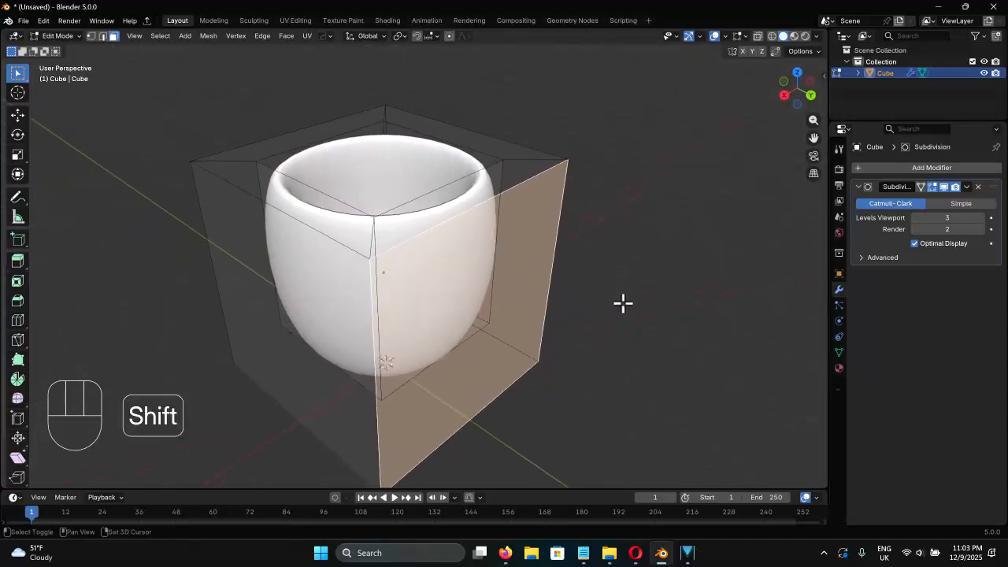
key(shift+d)
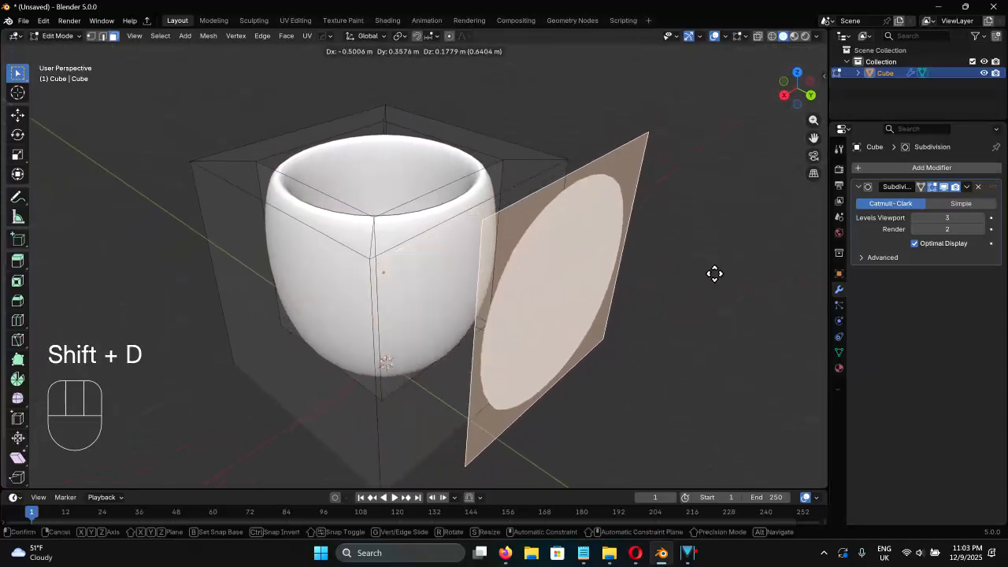
right_click(717, 282)
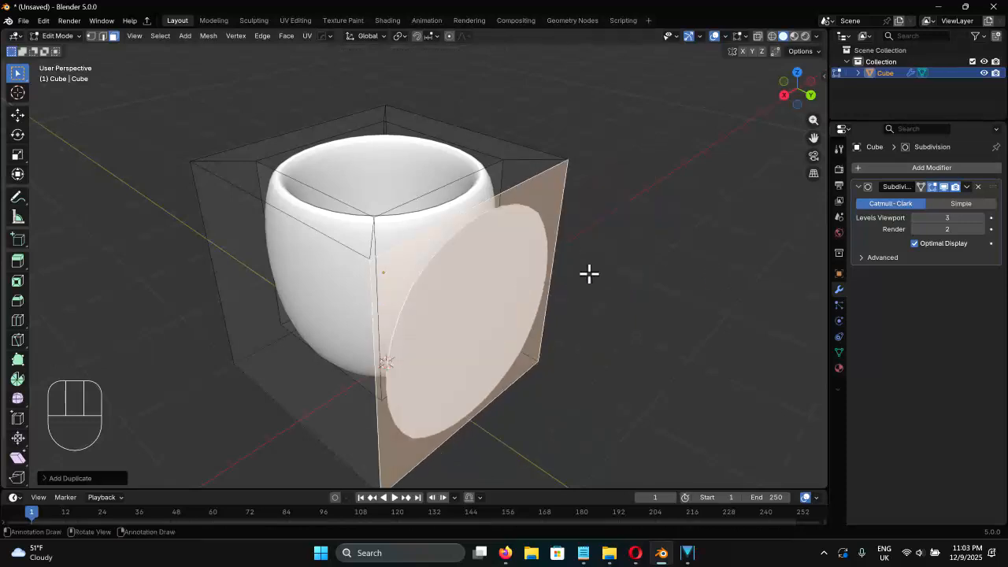
key(p)
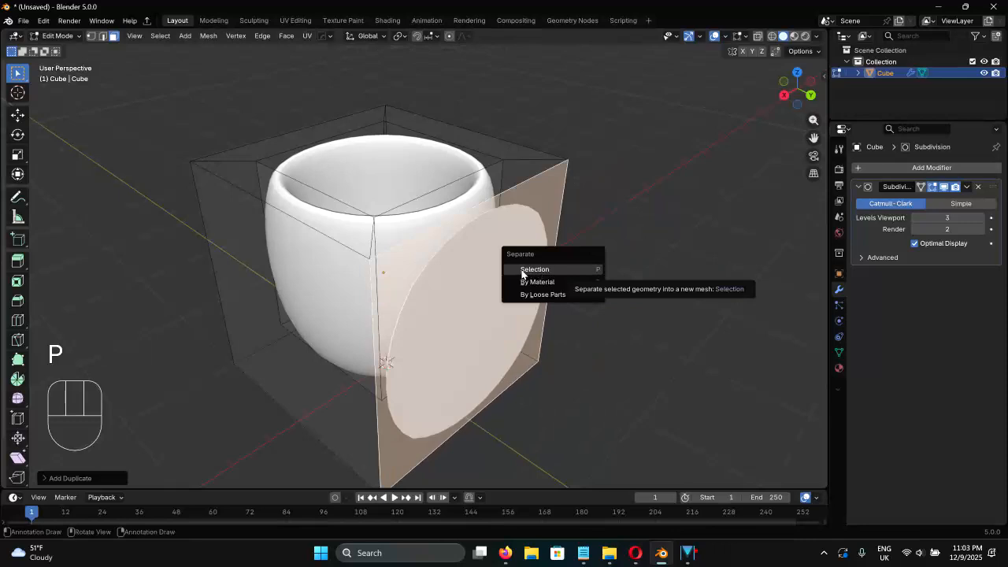
click(570, 274)
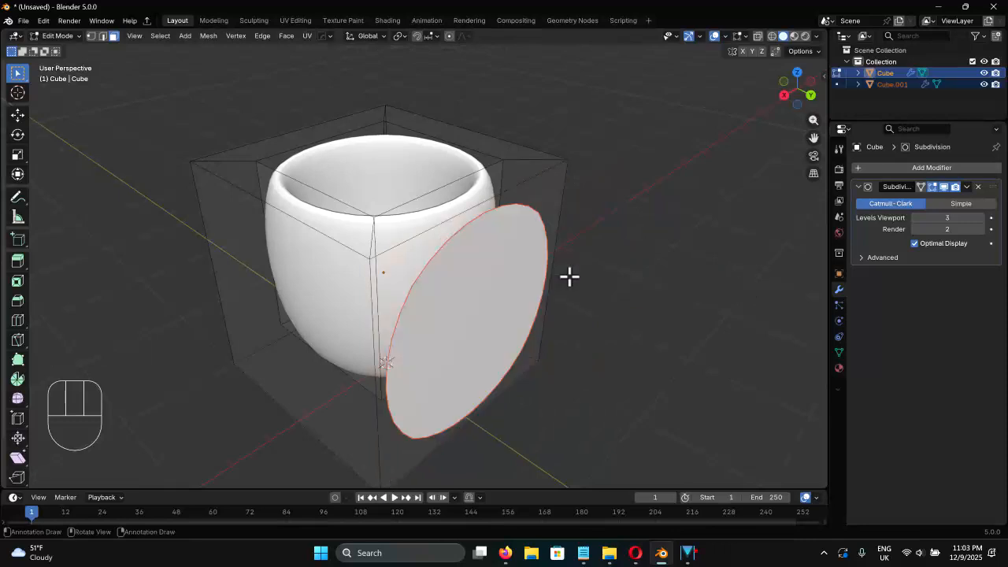
Step: Scale the separated side face down to about 0.2 of its size in Edit Mode
middle_drag(483, 276, 495, 282)
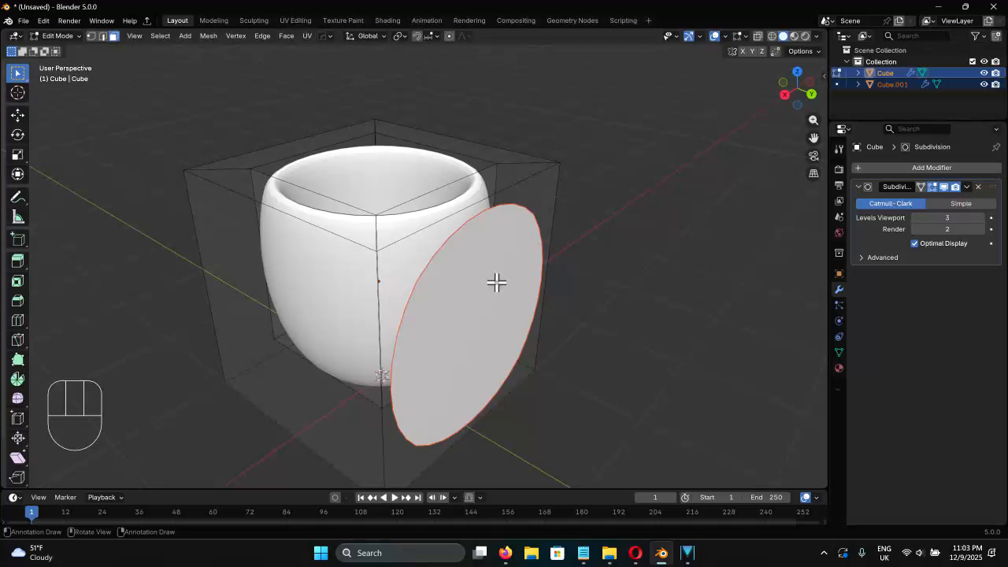
key(Tab)
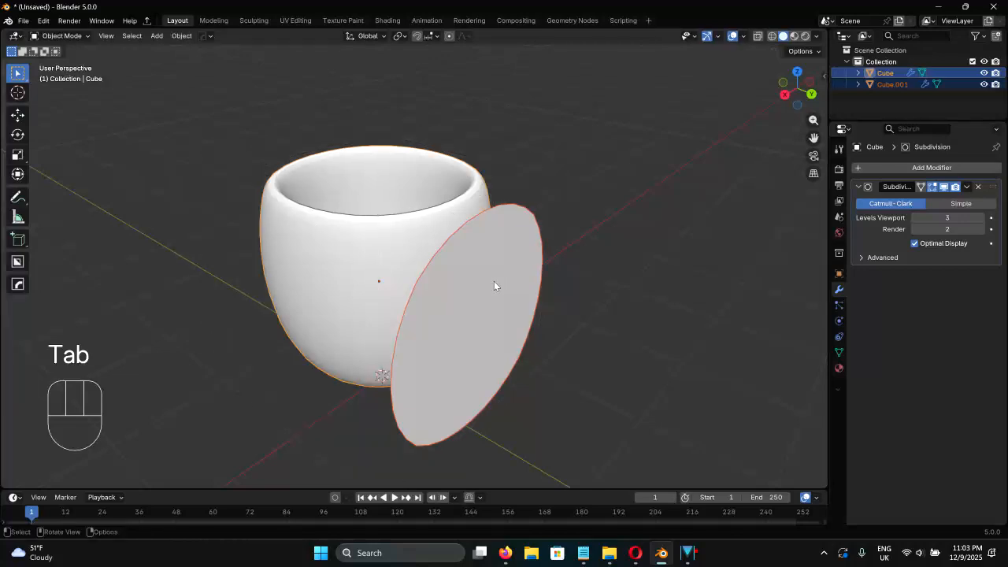
click(512, 287)
mouse_move(513, 286)
middle_down()
mouse_move(499, 270)
mouse_move(510, 273)
middle_up()
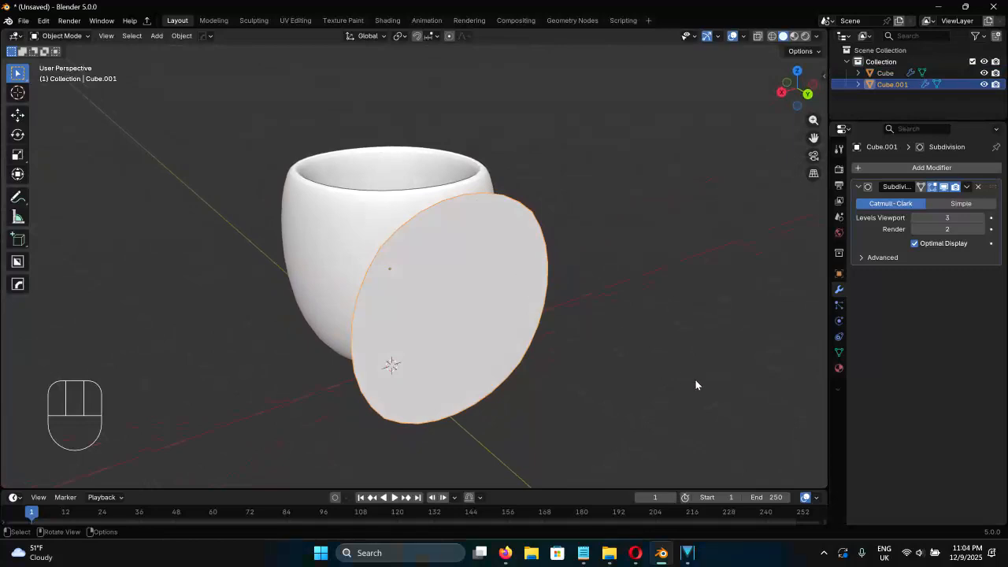
key(Tab)
key(a)
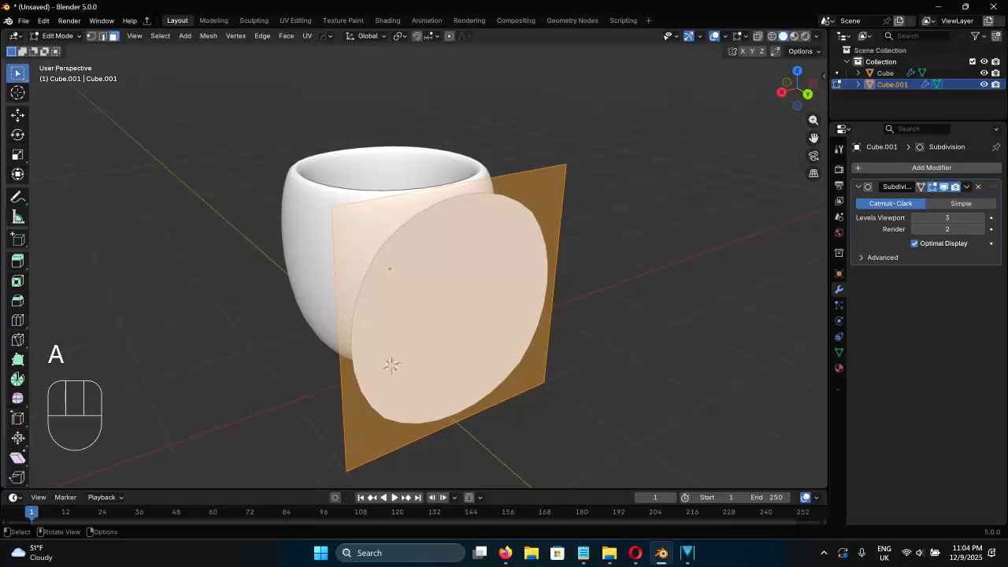
key(s)
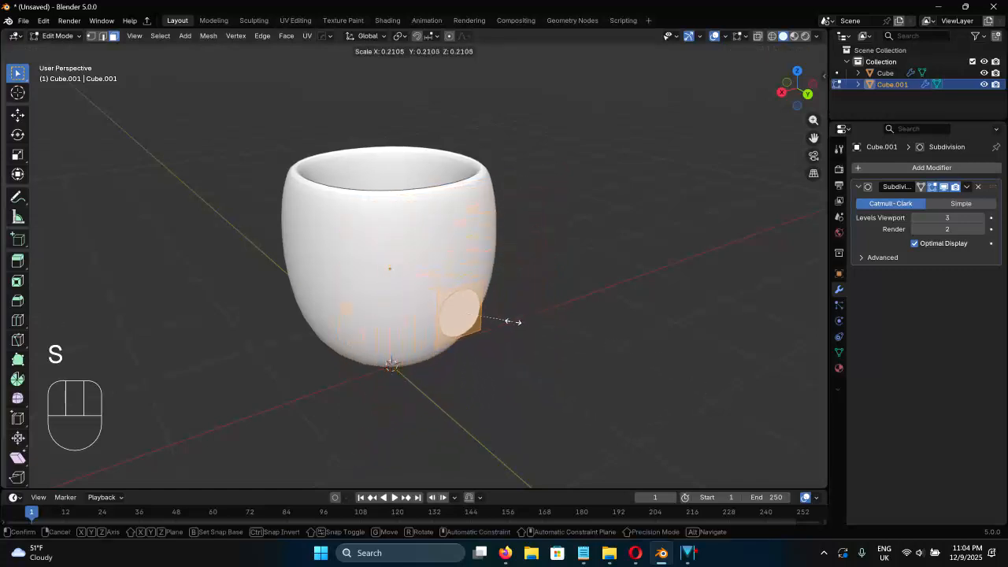
click(507, 320)
Step: Move the small face about 0.6 m up and into the cup's upper wall in the right orthographic view
middle_drag(468, 231, 497, 236)
click(792, 94)
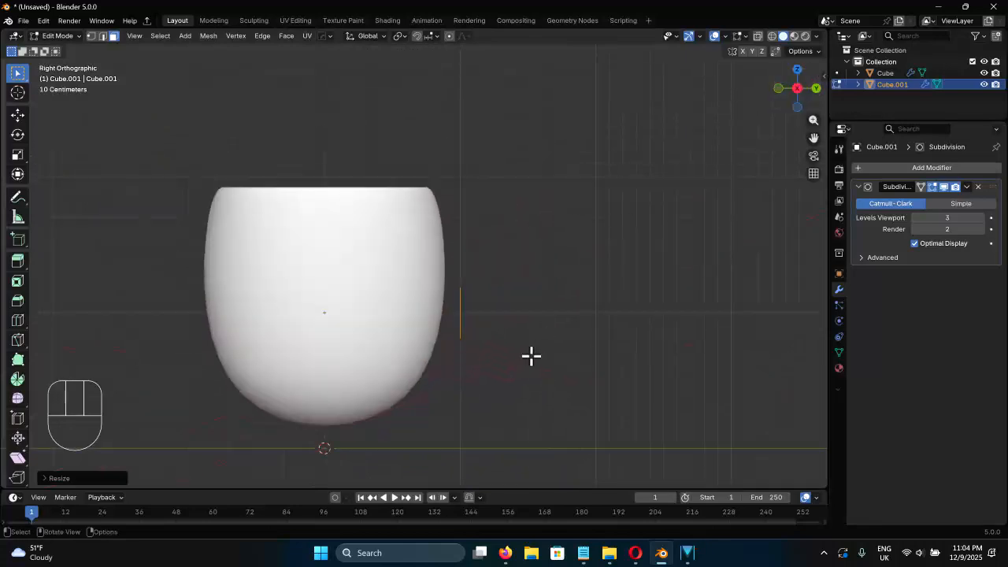
key(g)
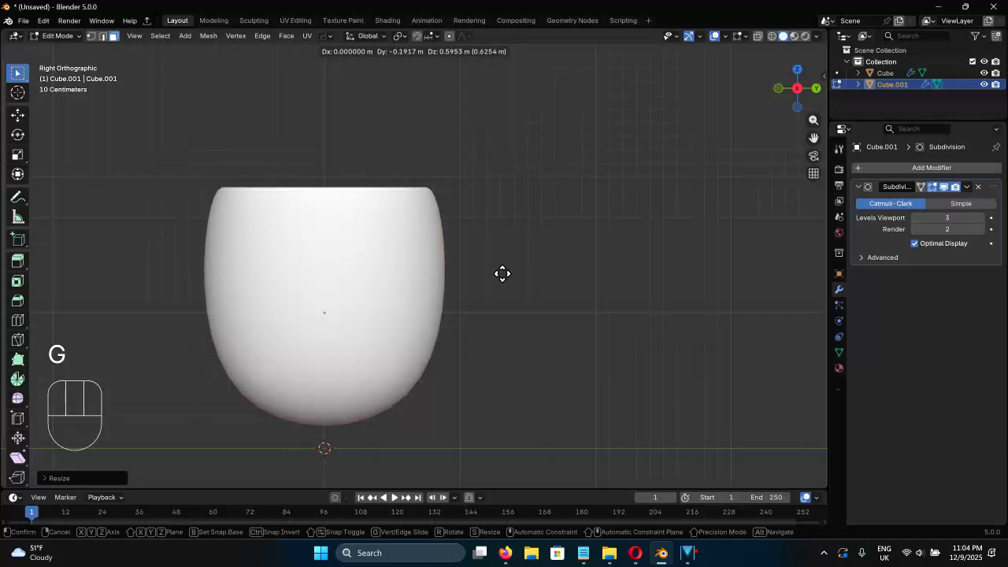
click(489, 272)
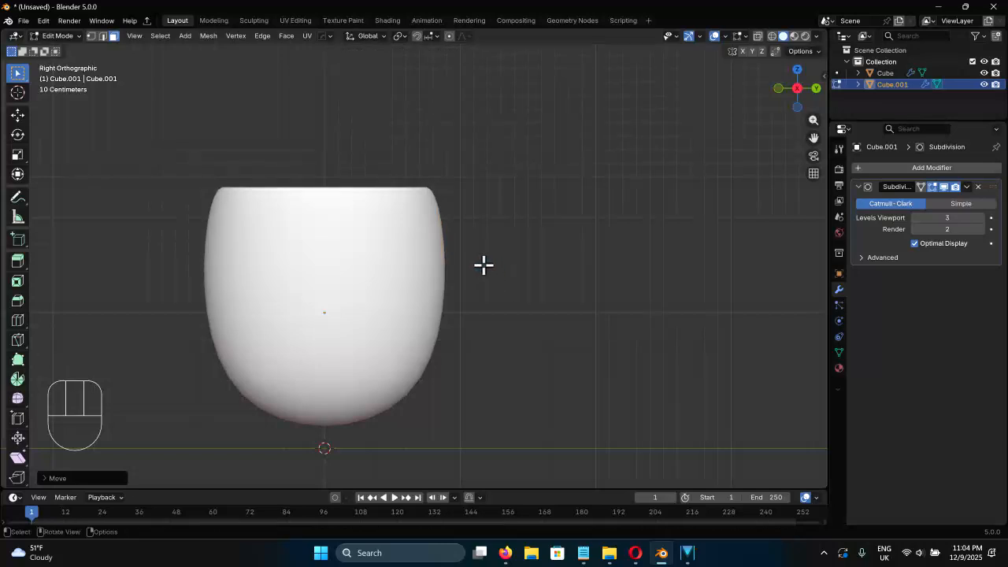
Step: Extrude the face outward from the cup in two straight segments, a short one and one about 0.62 m long
key(e)
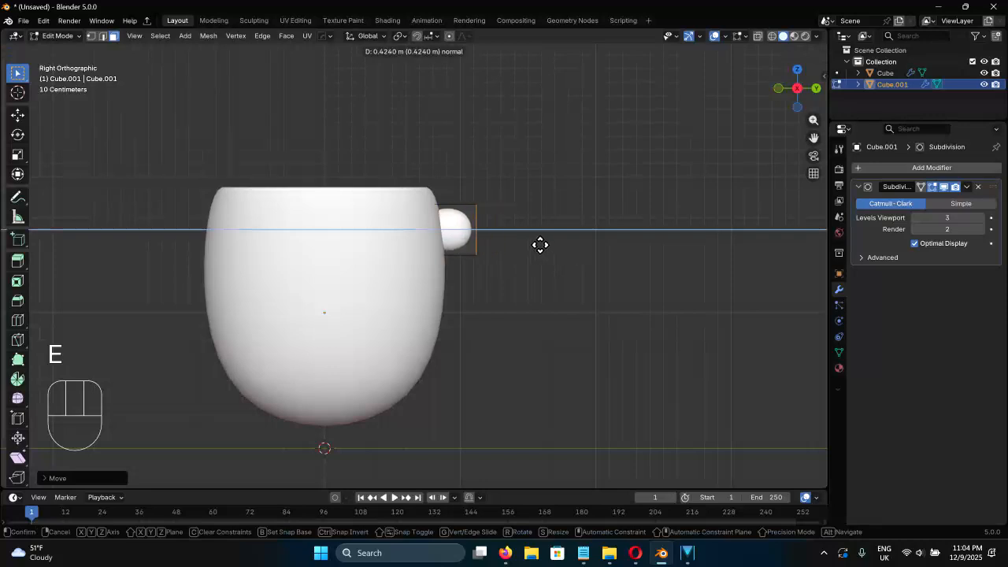
click(527, 241)
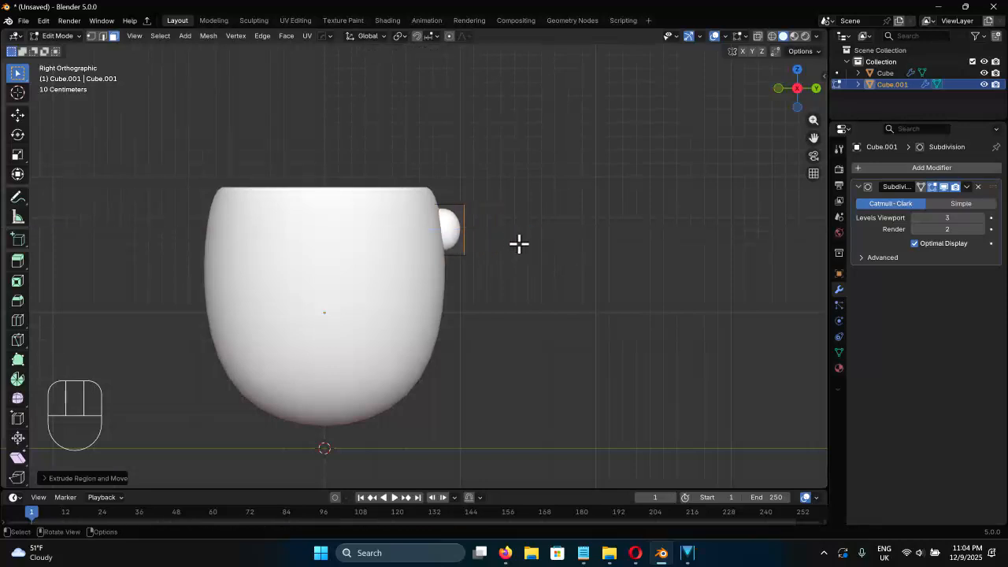
key(e)
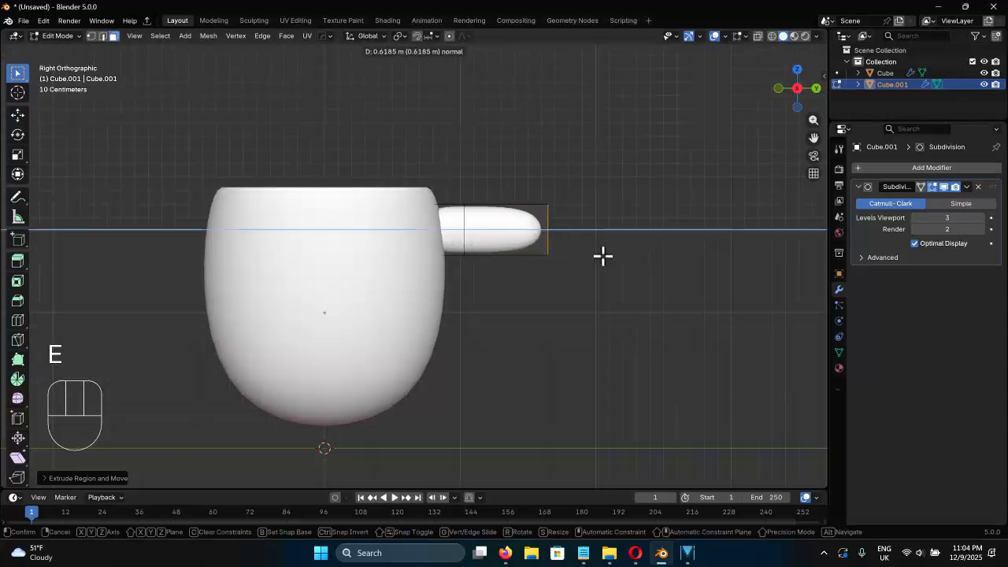
click(602, 255)
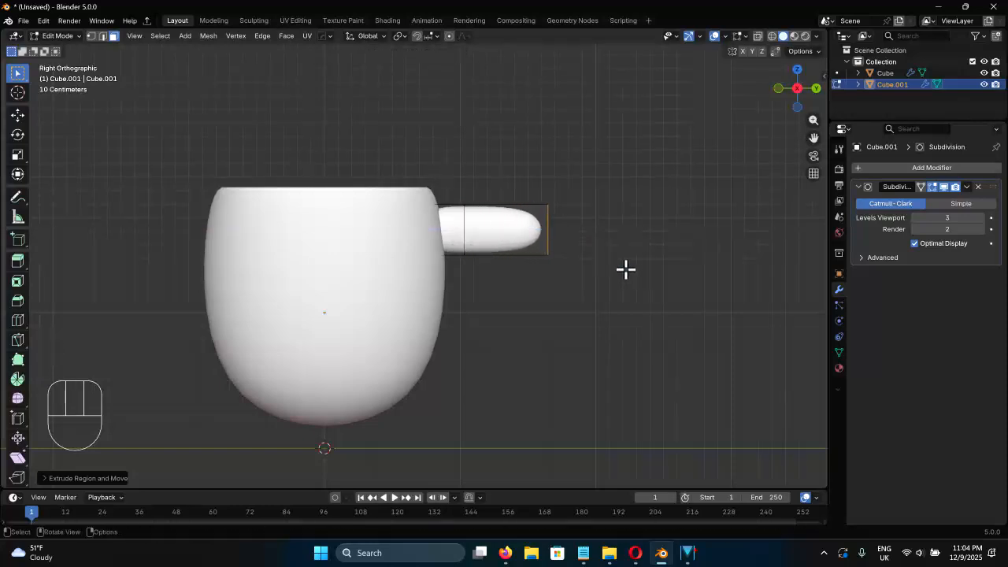
Step: Rotate the handle's end face to point diagonally downward and shift it slightly down and toward the cup
key(r)
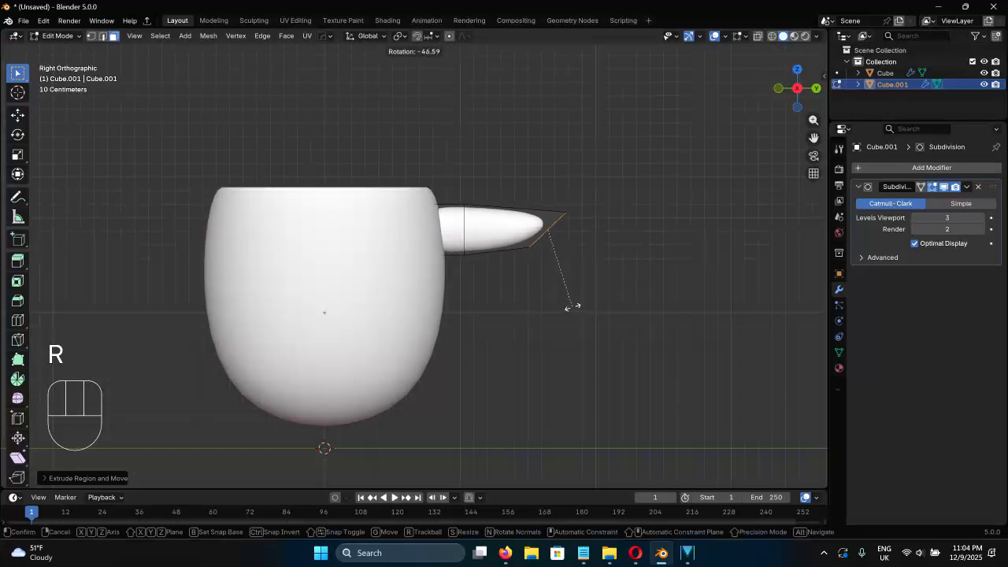
click(568, 296)
key(g)
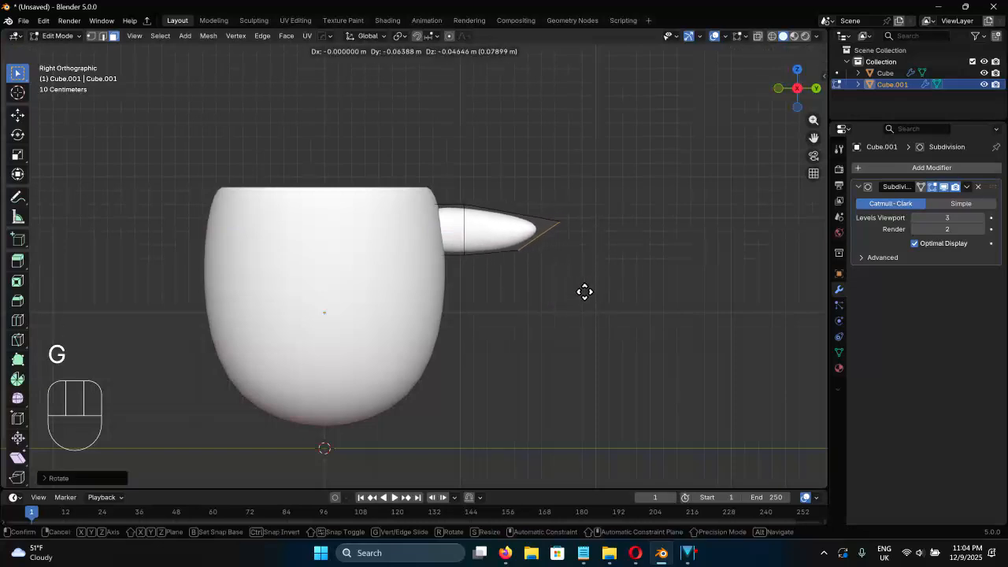
click(584, 306)
Step: Extrude the end face about 0.38 m diagonally downward, rotate it nearly horizontal and adjust its position for the handle's outer bend
key(e)
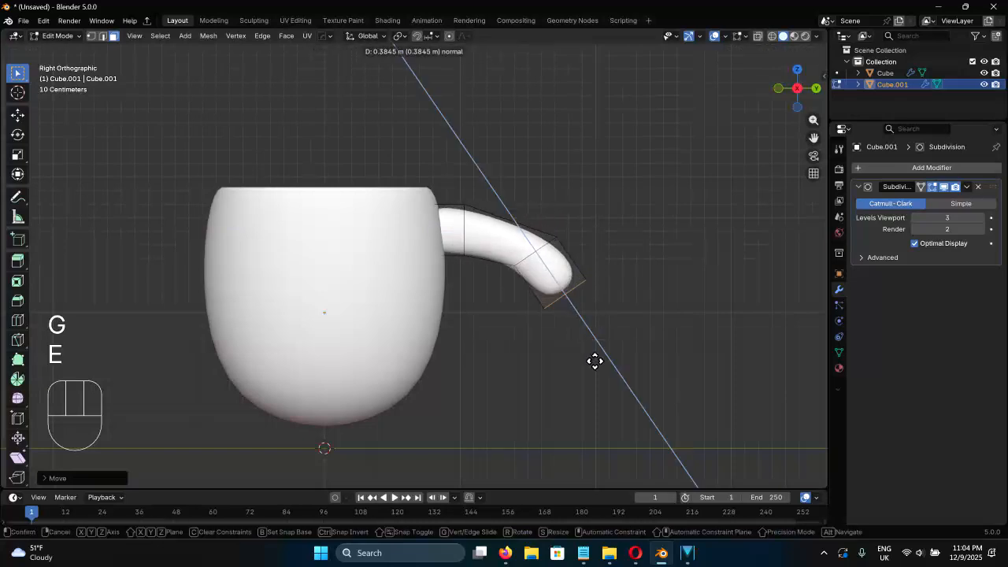
click(594, 362)
key(r)
click(607, 378)
key(g)
click(593, 373)
Step: Extrude the handle straight down for its outer side, then rotate and reposition the end face to angle back toward the cup
key(e)
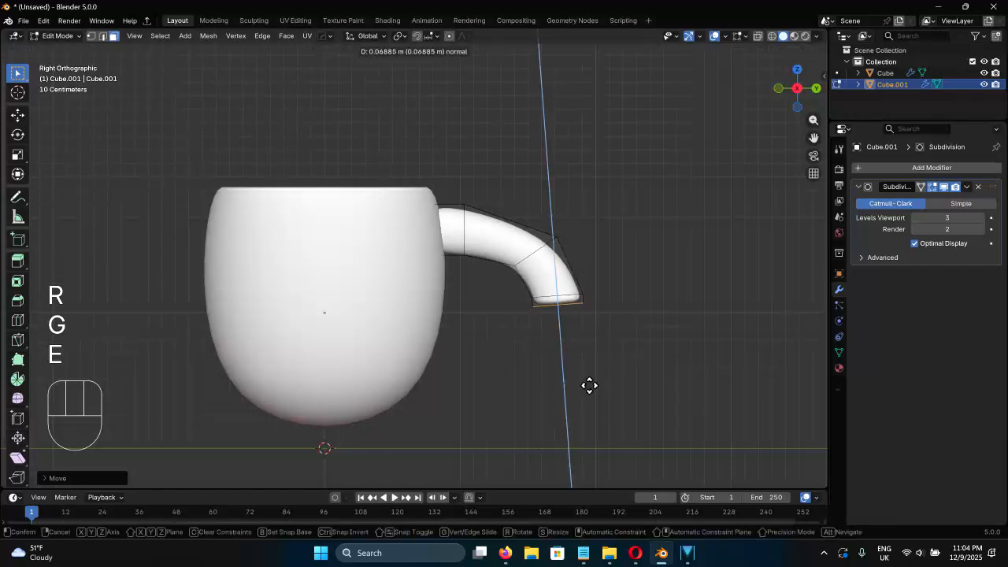
click(587, 423)
key(r)
click(553, 435)
key(g)
click(556, 423)
Step: Extrude the handle's lower segment toward the cup and rotate and move its end face to be nearly vertical beside the lower wall
key(e)
click(520, 432)
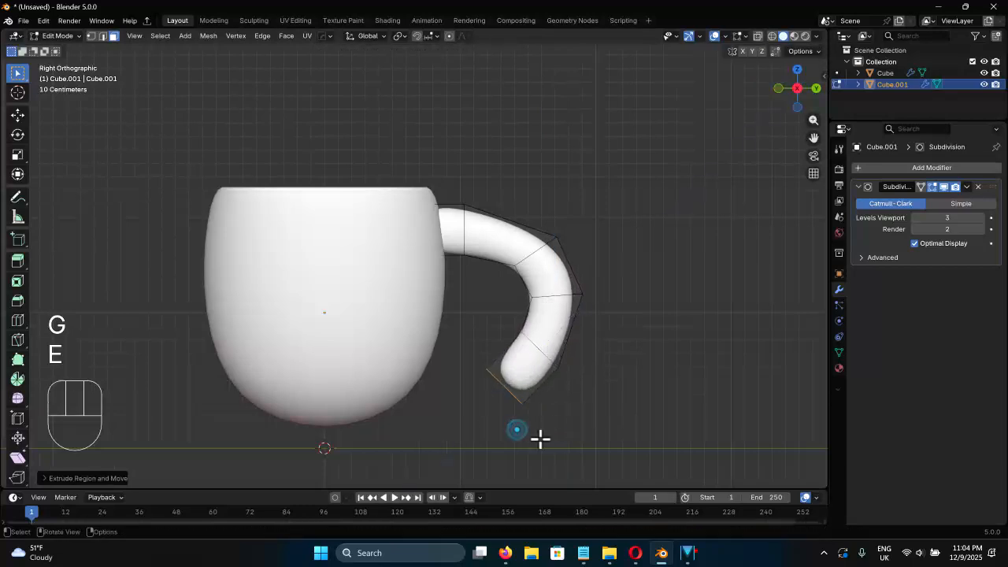
key(r)
click(504, 444)
key(g)
click(479, 416)
Step: Extrude the handle's lower end in two segments into the cup's wall, straightening the end face between them, and deselect everything in Object Mode
key(e)
click(494, 429)
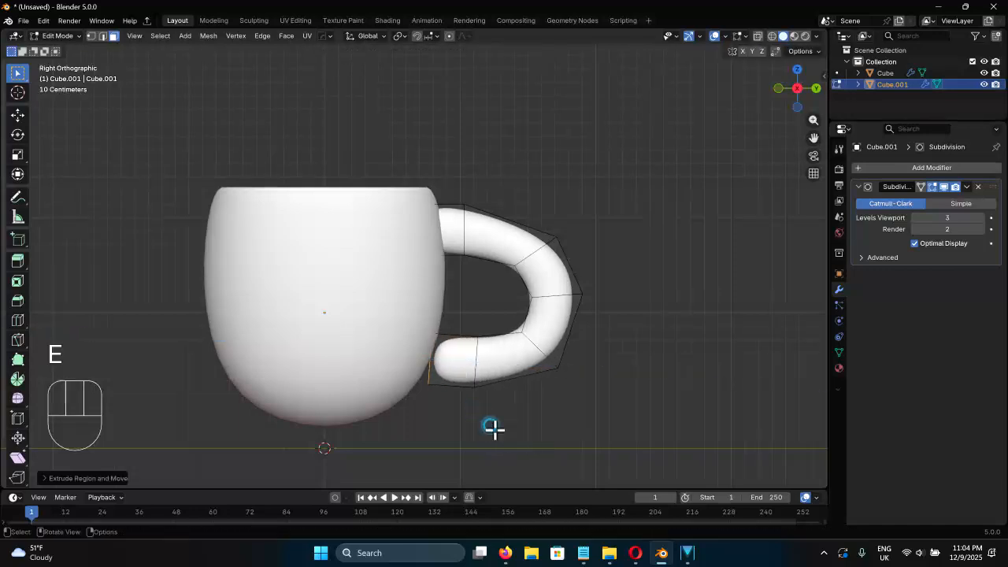
key(r)
click(485, 432)
key(e)
click(452, 418)
key(Tab)
middle_drag(450, 399, 550, 378)
click(564, 367)
scroll(556, 348, down, 2)
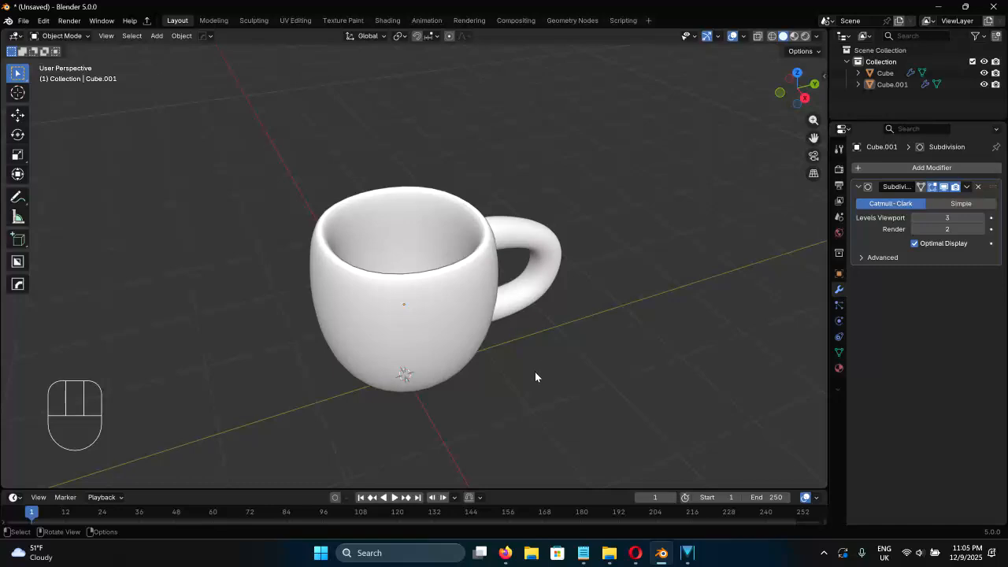